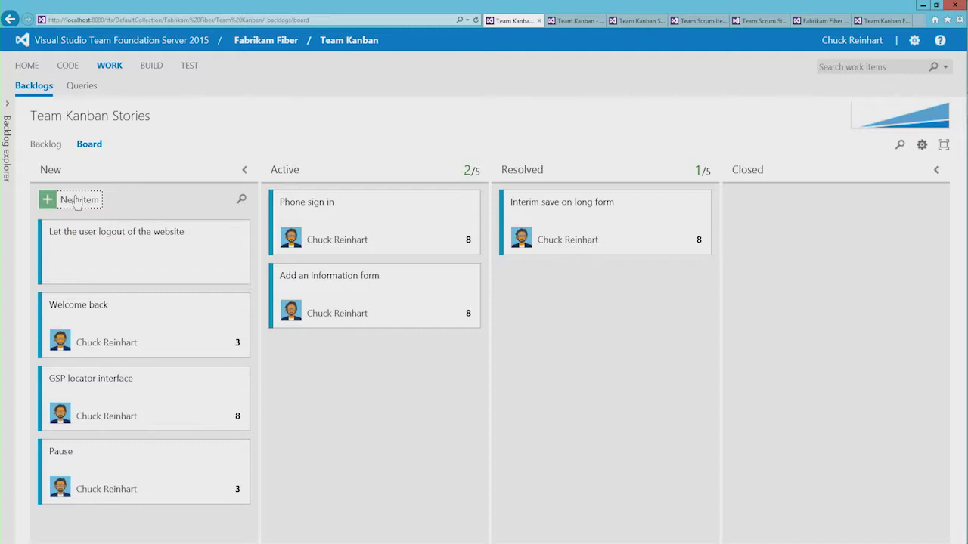
Rename the "Let the user logout of the website" story to "Logoff from the website" and place it between GSP locator interface and Pause
click(239, 236)
text(Logoff from the website)
key(Return)
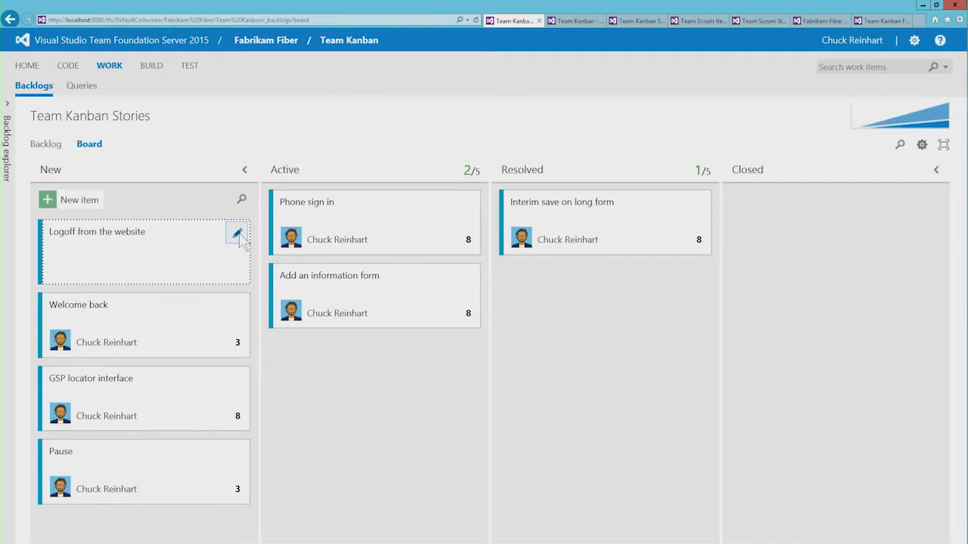
drag(116, 251, 135, 418)
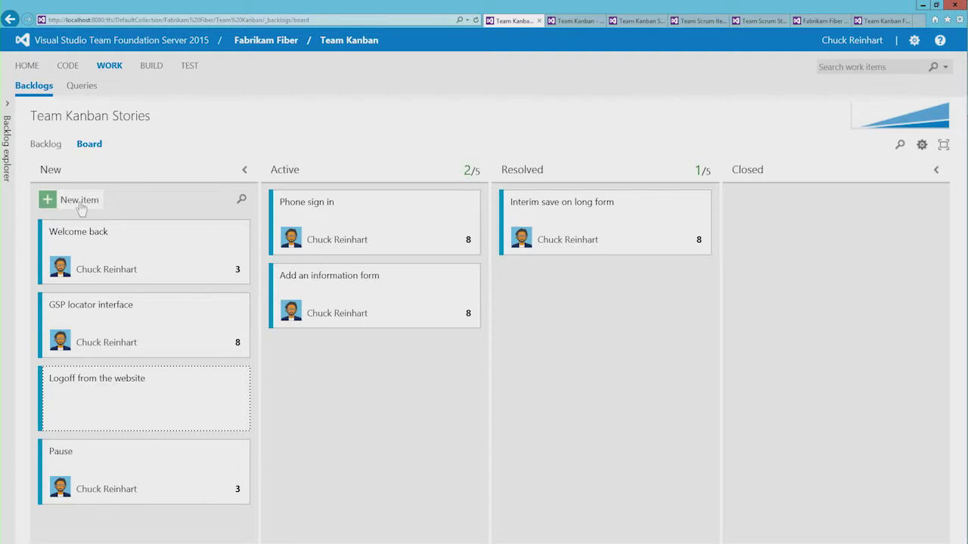
Set Team Kanban's bugs to appear on the backlogs and boards with requirements, and reload the team's stories board
key(ctrl+Tab)
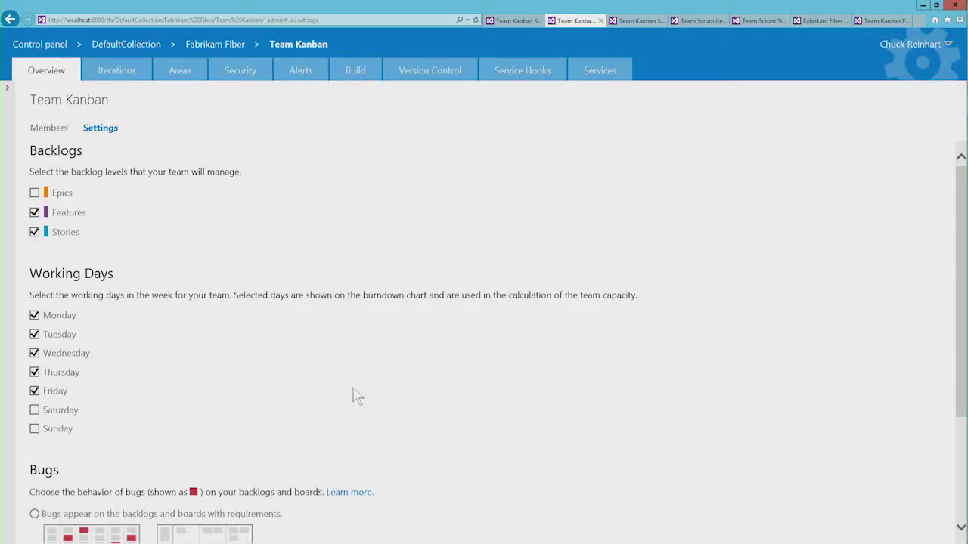
scroll(389, 389, down, 2)
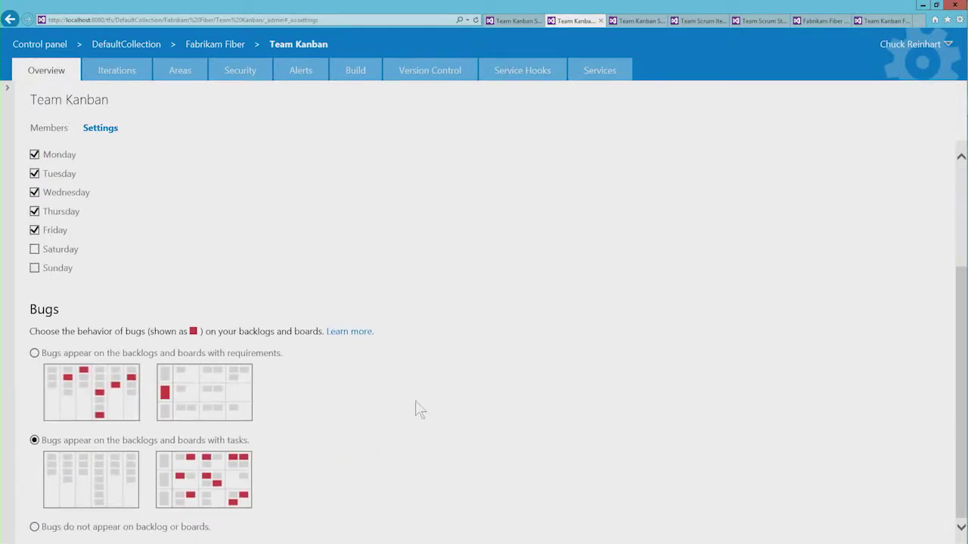
click(35, 353)
click(513, 20)
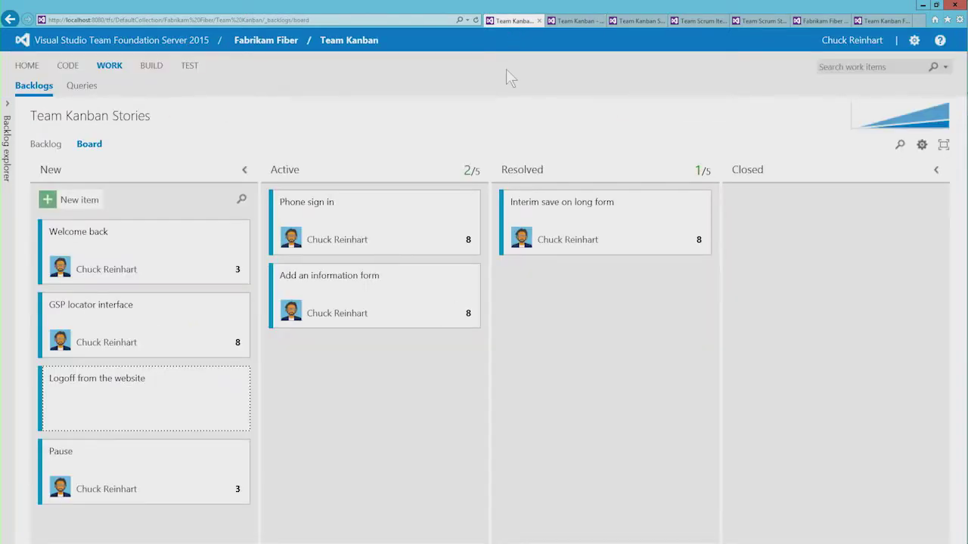
key(F5)
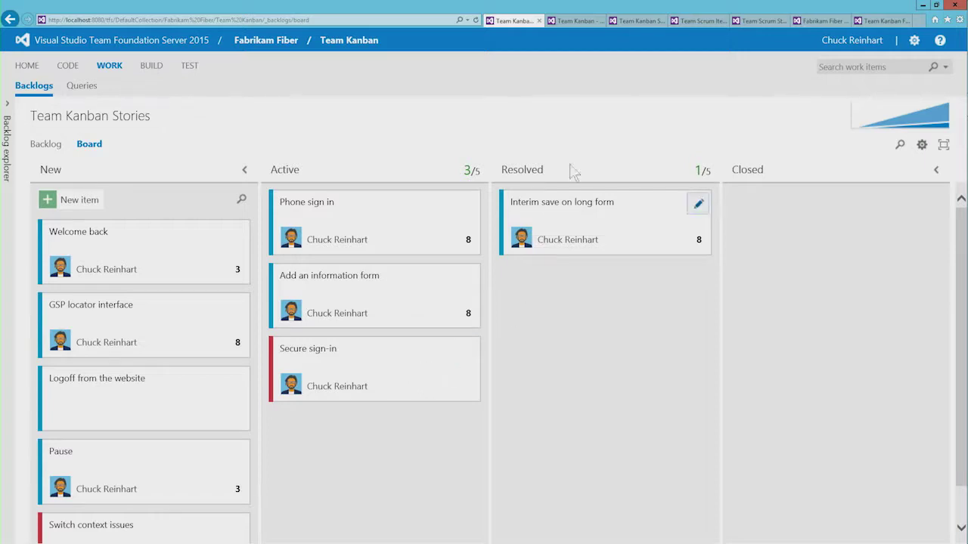
Apply the Design, Implementation, Code review and Acceptance tests columns to the Kanban board, and split the Code review column
click(639, 23)
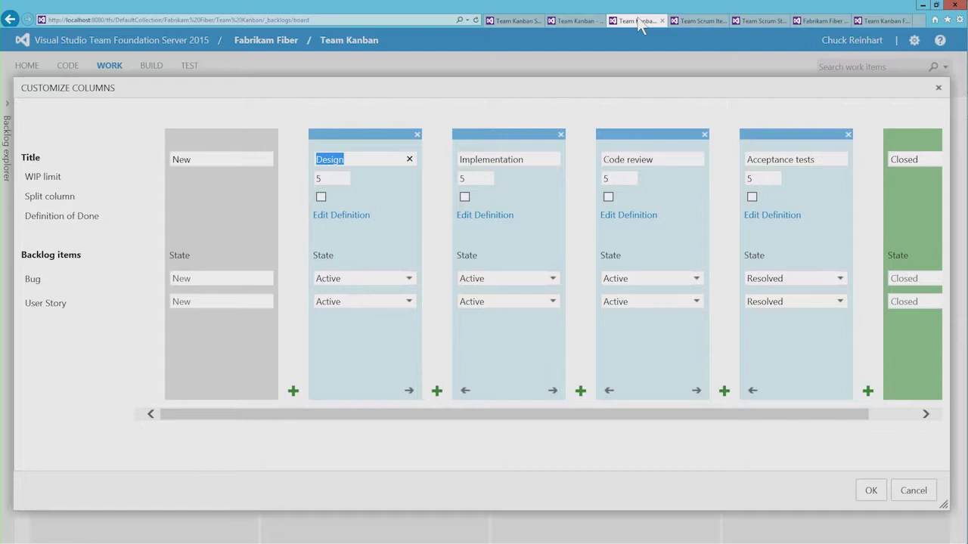
click(871, 491)
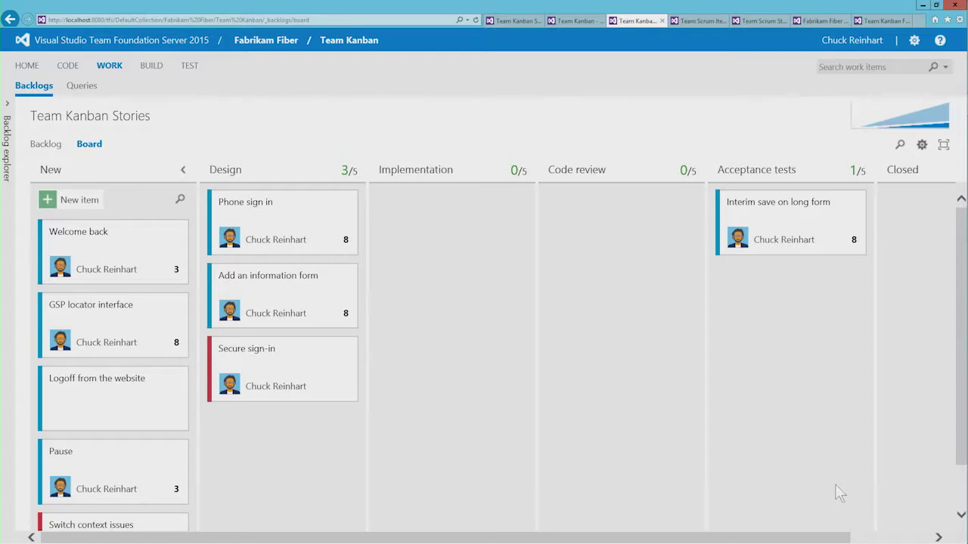
click(922, 143)
click(933, 171)
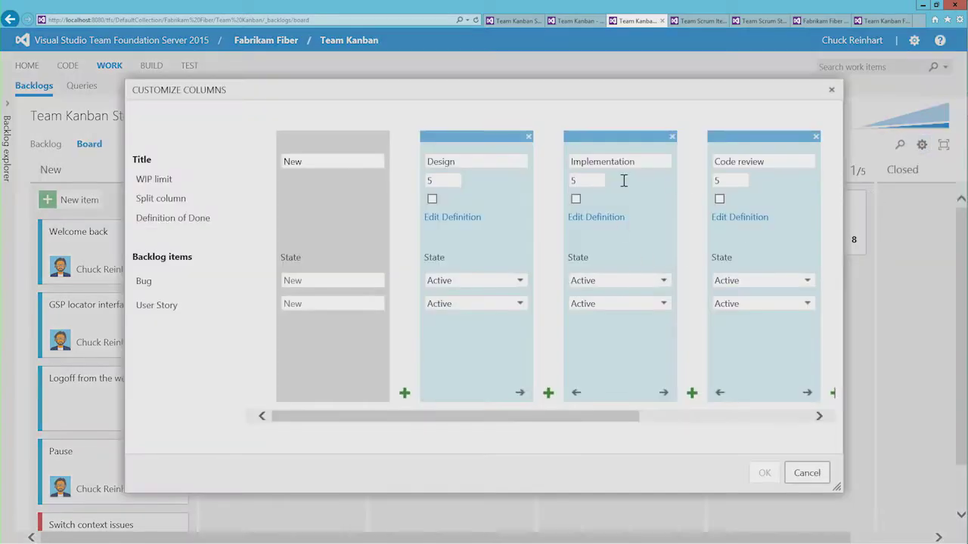
click(719, 199)
click(761, 473)
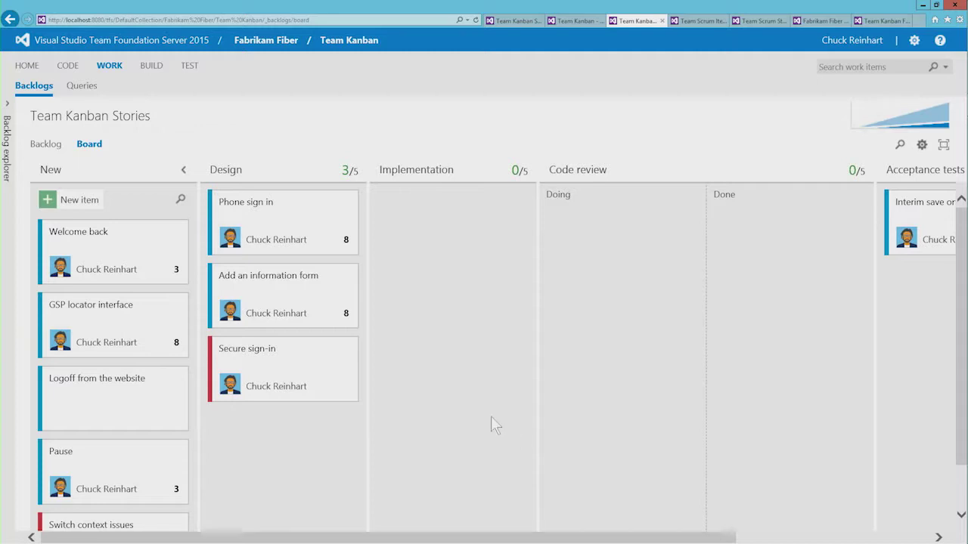
Move the Phone sign in story from Design to Code review Doing, and on to Done
drag(280, 210, 583, 234)
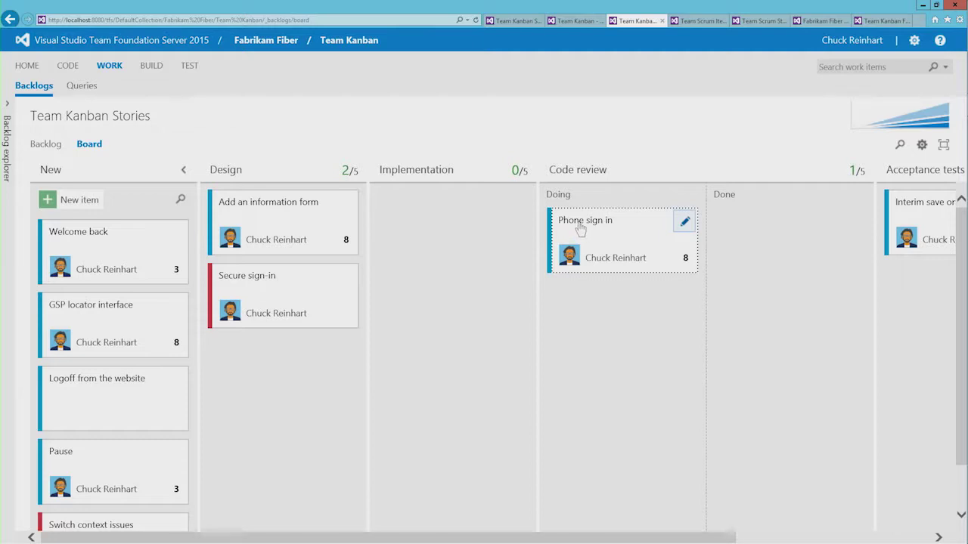
drag(625, 231, 747, 242)
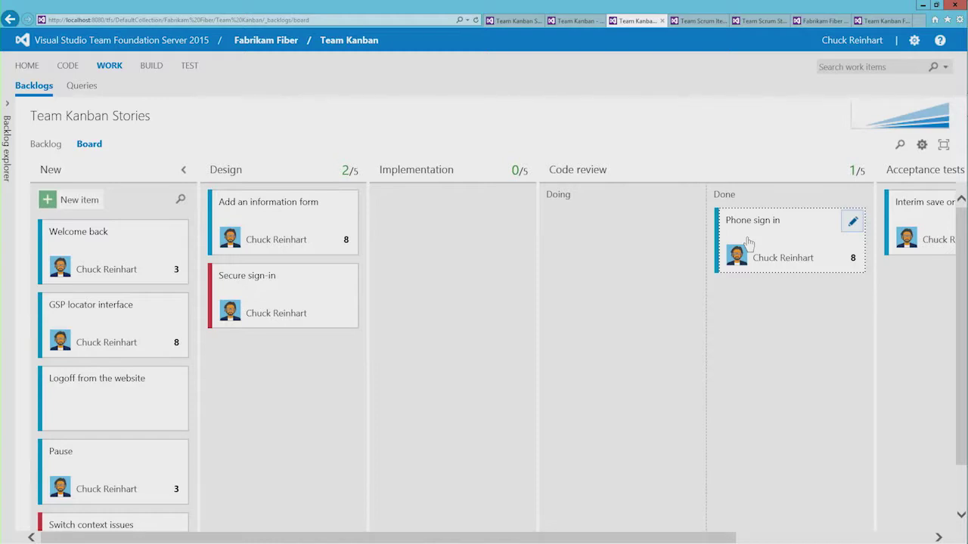
Add a definition of done to the Implementation column covering satisfied requirements, unit tests for critical and complex code paths, and all tests passing
click(922, 144)
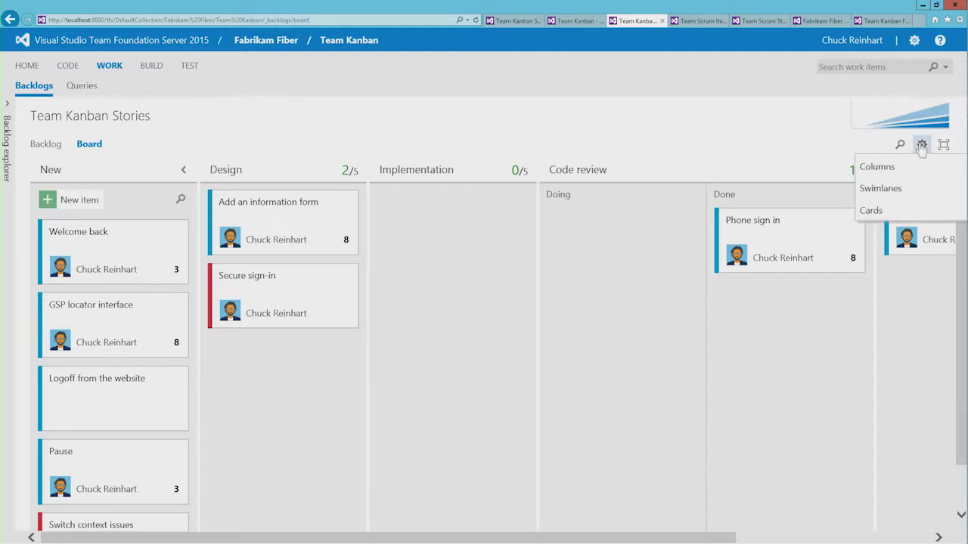
click(890, 167)
click(597, 217)
text(The implementation of a story is done when * the code satisfies the requirement * unit tests are added to test the most critical and complex code paths * all unit tests pass)
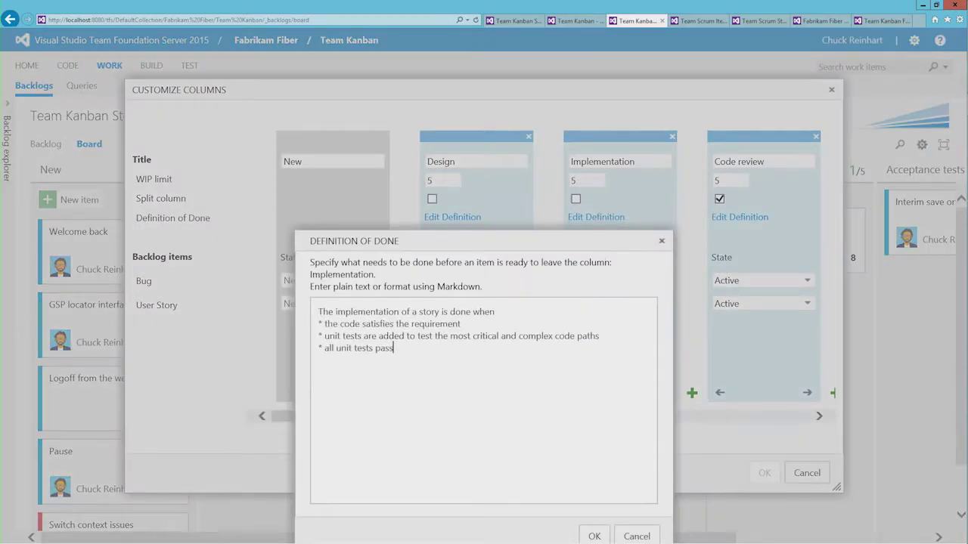
click(594, 536)
click(762, 473)
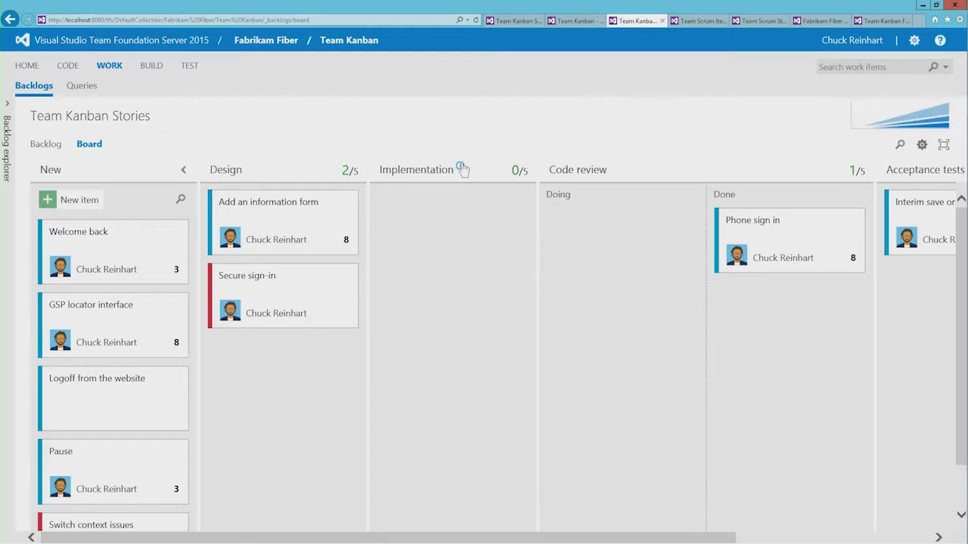
mouse_move(462, 169)
Configure the User Story cards to show the ID, tags, and the additional fields Risk and Value Area
click(922, 145)
click(871, 210)
click(307, 159)
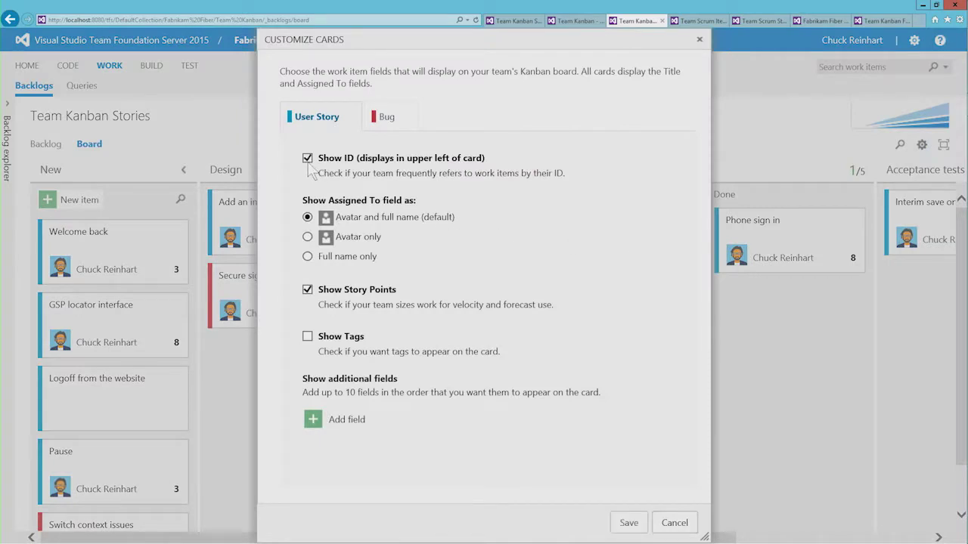
click(307, 336)
click(340, 421)
text(Risk)
click(341, 423)
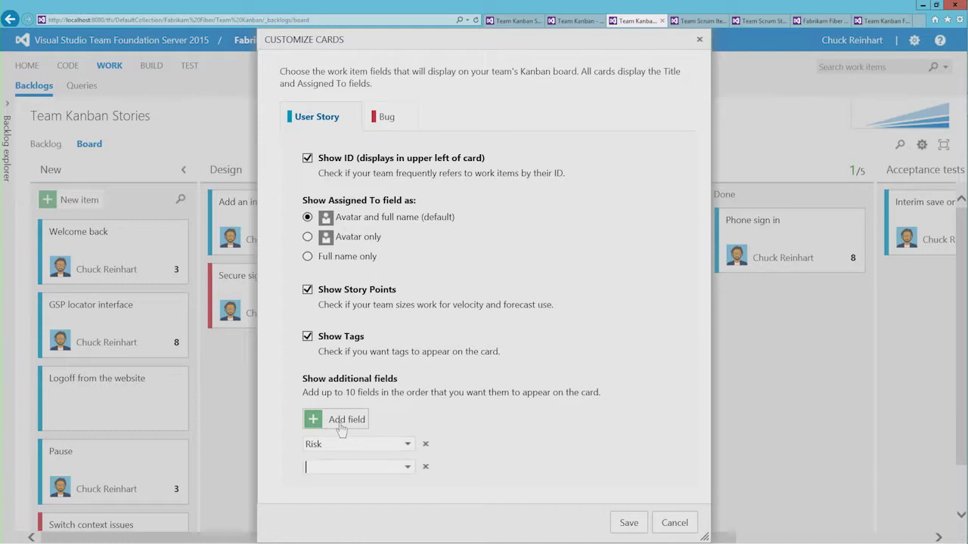
text(Value Area)
click(628, 523)
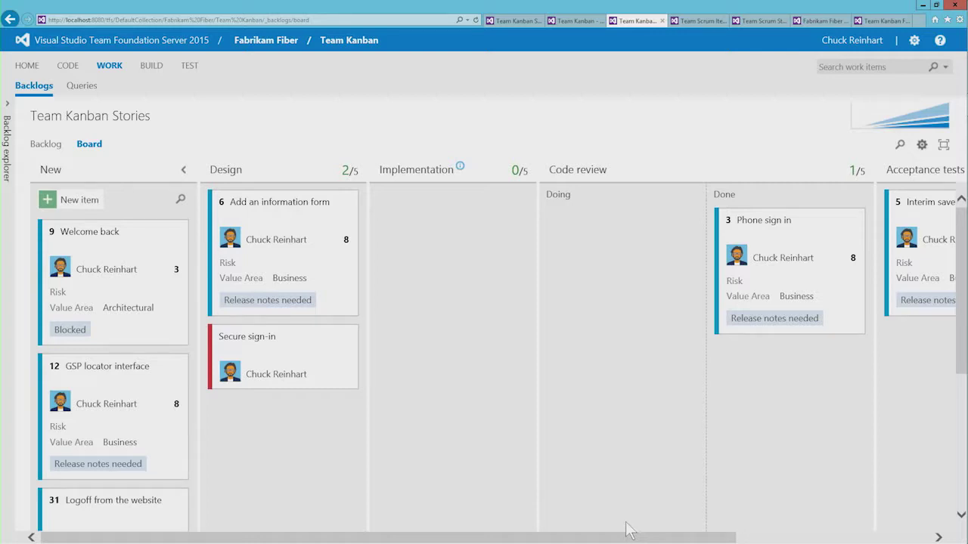
Set the Value Area of the Add an information form story to Architectural on its card
click(290, 277)
click(293, 295)
Add a swimlane named Expedite to the Kanban board
click(923, 146)
click(883, 189)
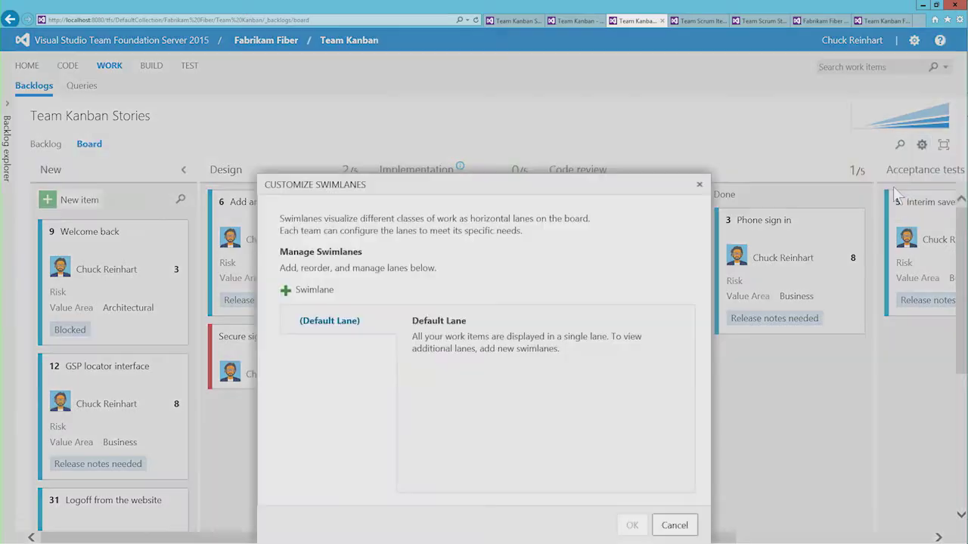
click(304, 294)
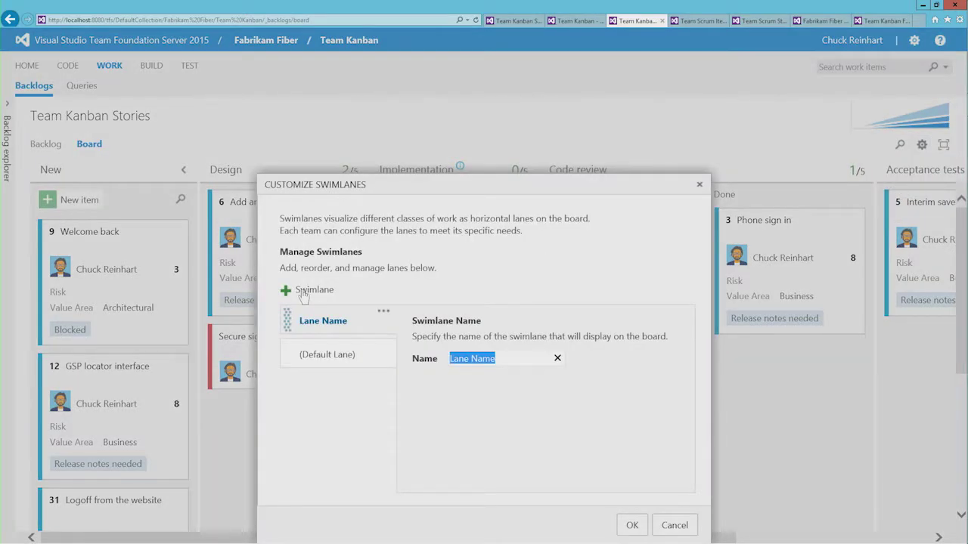
text(Expedite)
click(630, 525)
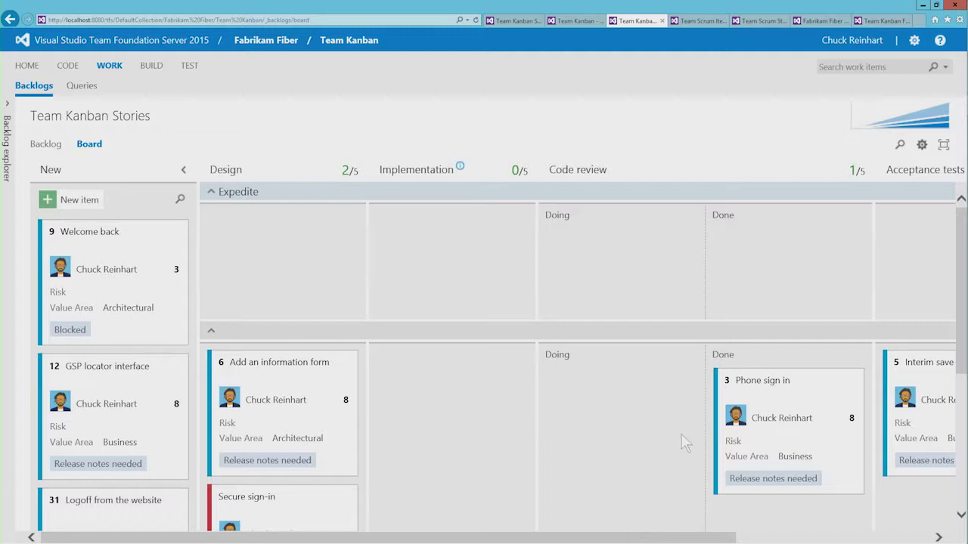
Filter the whole board by "phone", "3", "ch" and "busi" in turn, and clear the filter
click(905, 144)
text(phone)
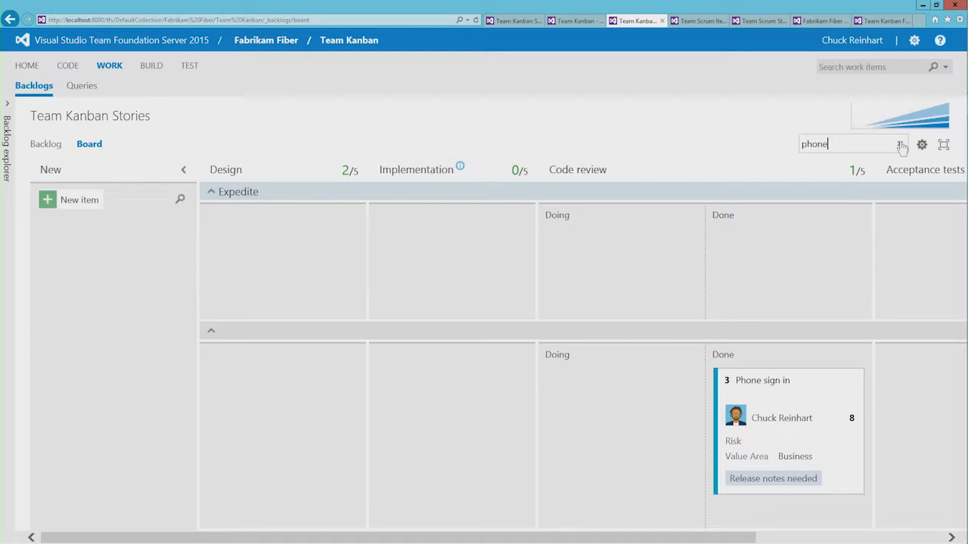
click(898, 145)
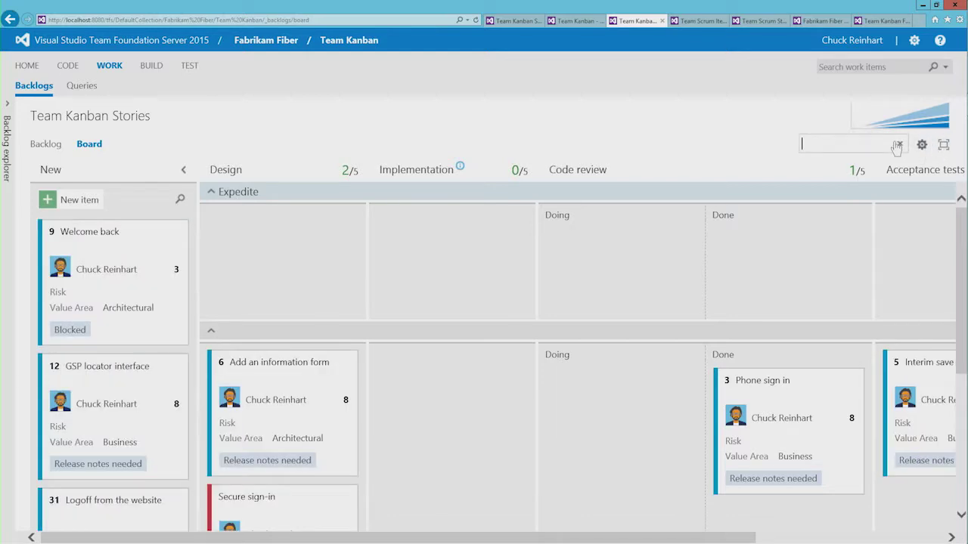
text(3)
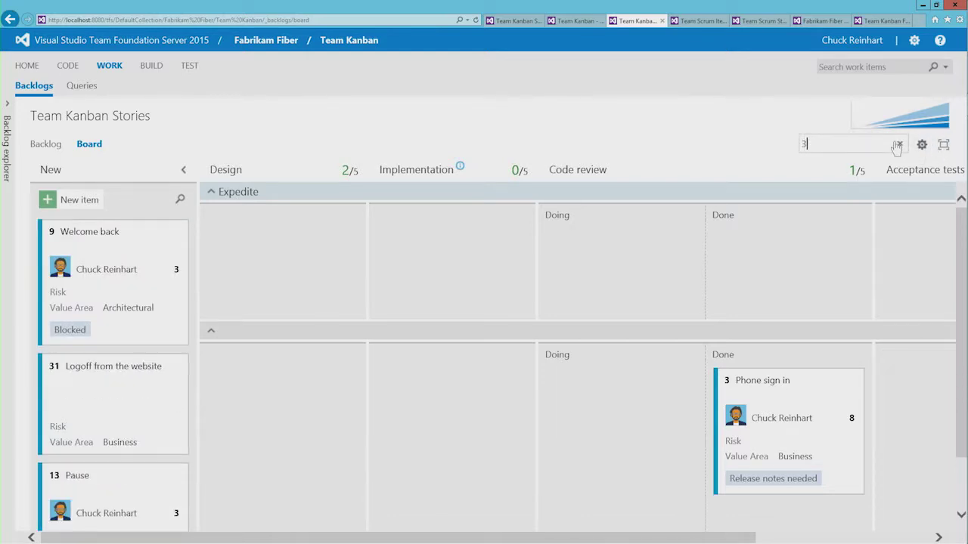
key(BackSpace)
text(c)
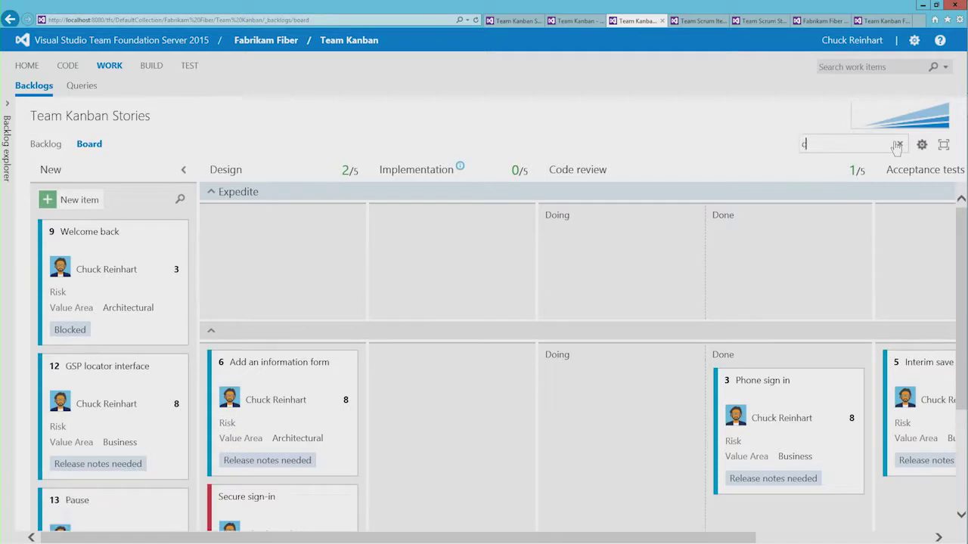
text(h)
key(BackSpace)
key(BackSpace)
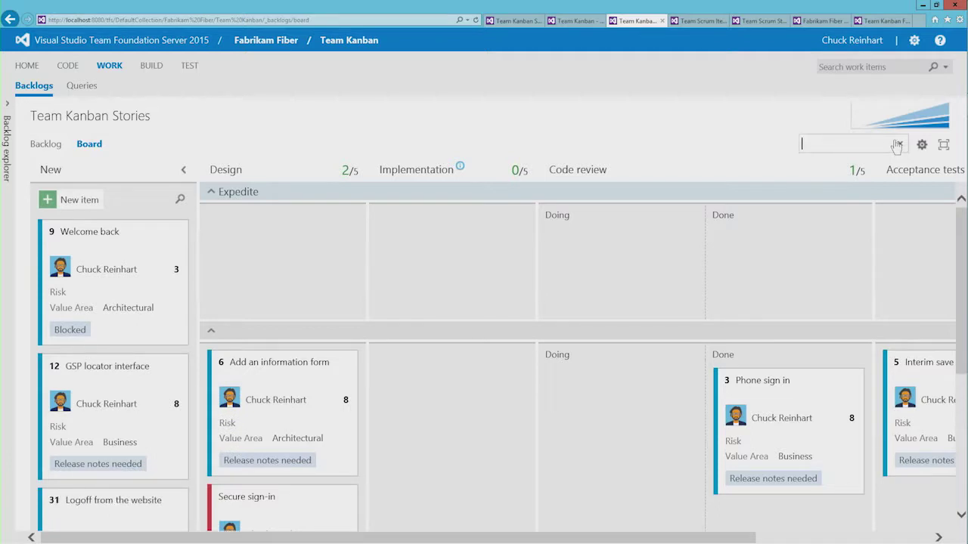
text(busi)
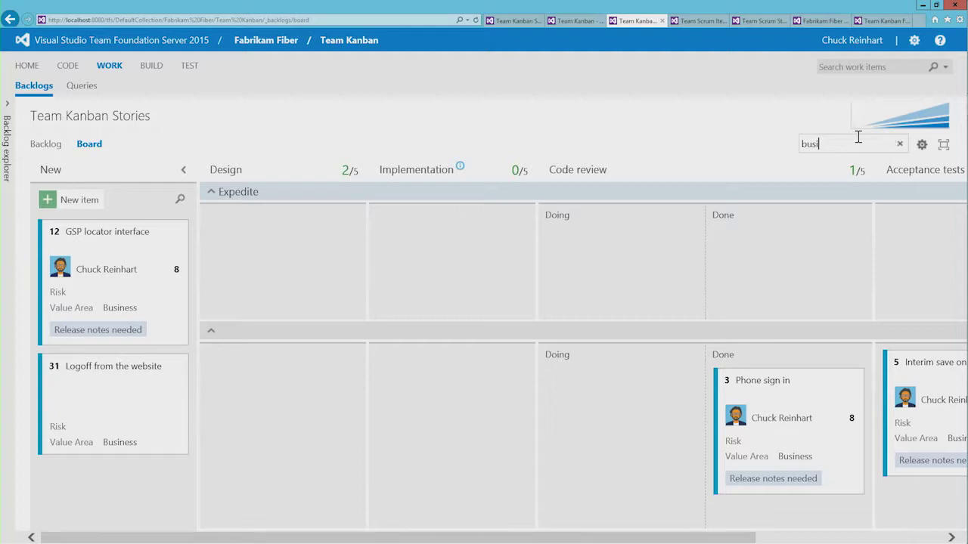
click(899, 144)
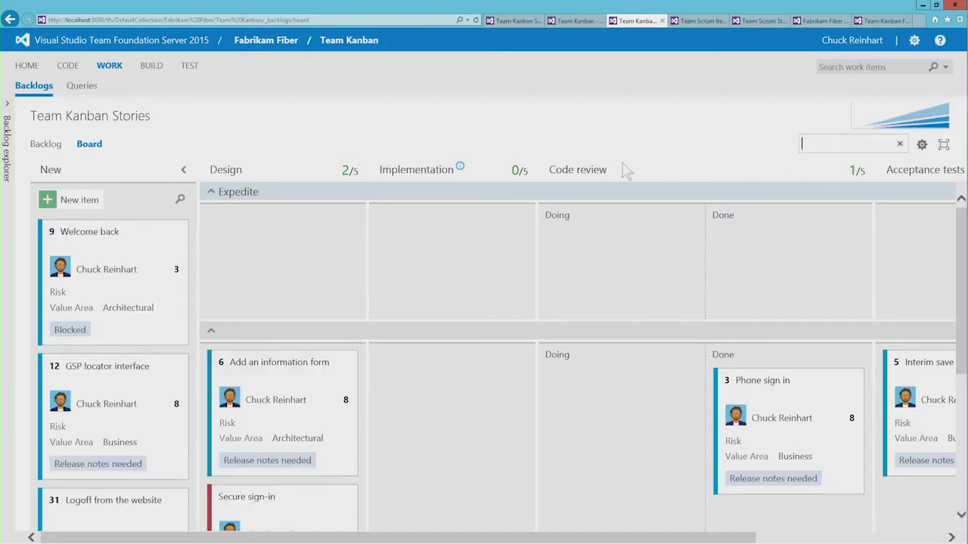
Filter only the stories in the New column by "welcom"
click(180, 201)
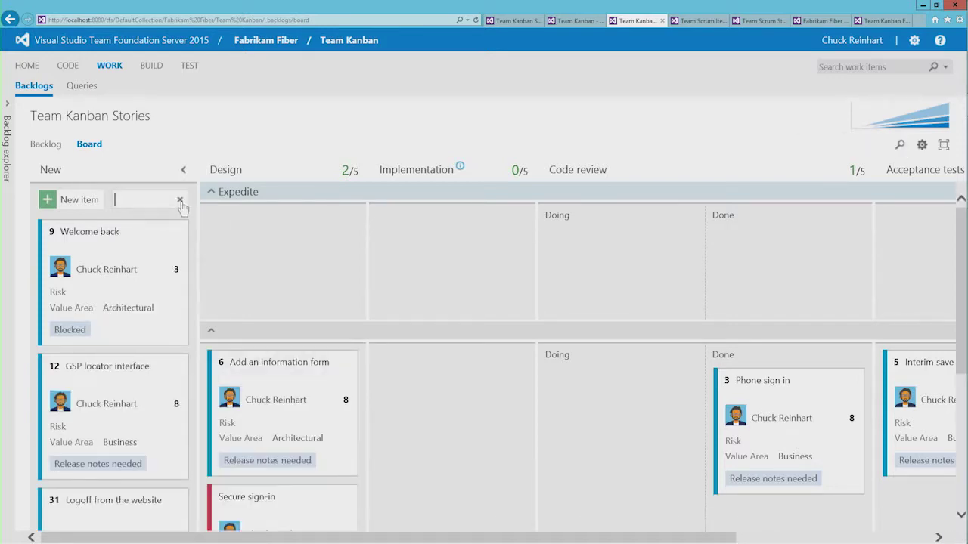
text(welcom)
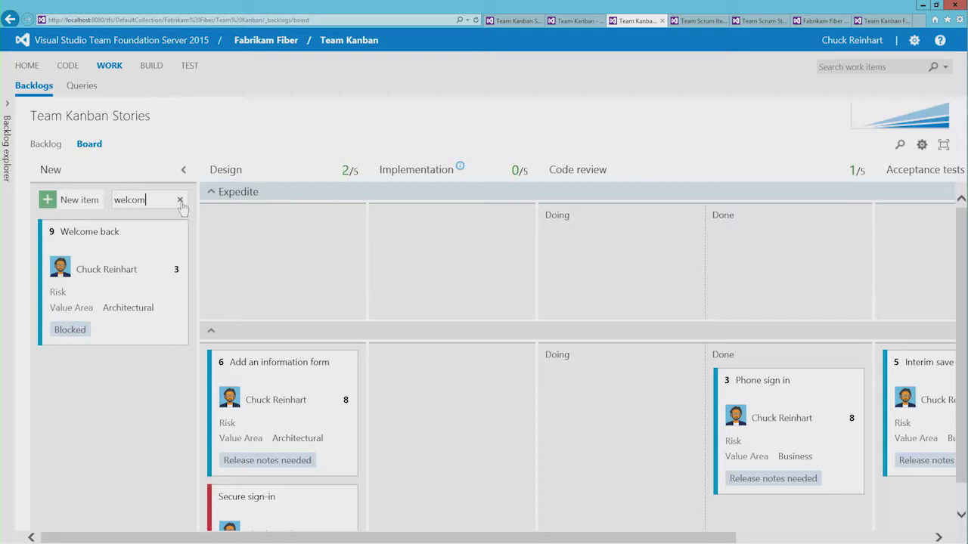
Collapse the New and Closed columns and show the Kanban board in full screen
click(183, 170)
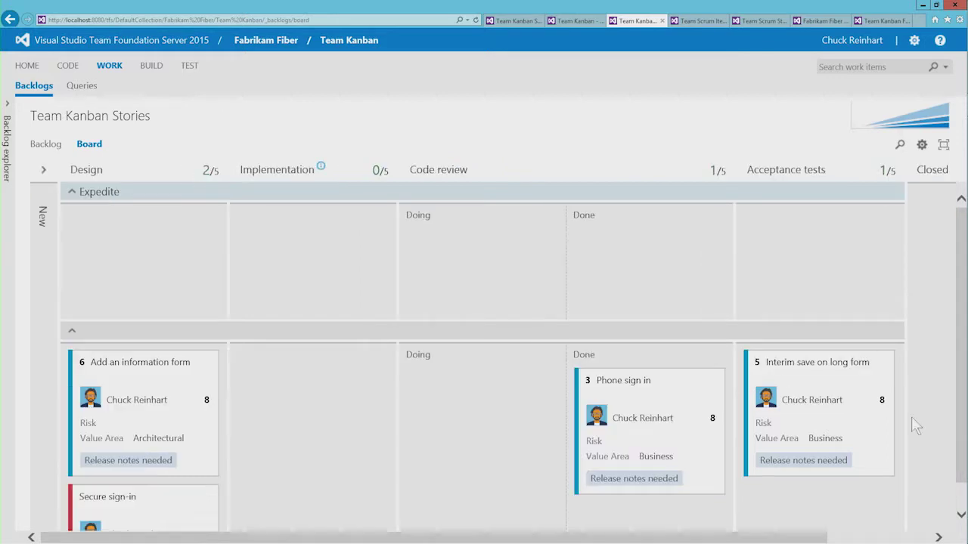
scroll(949, 340, right, 3)
click(939, 170)
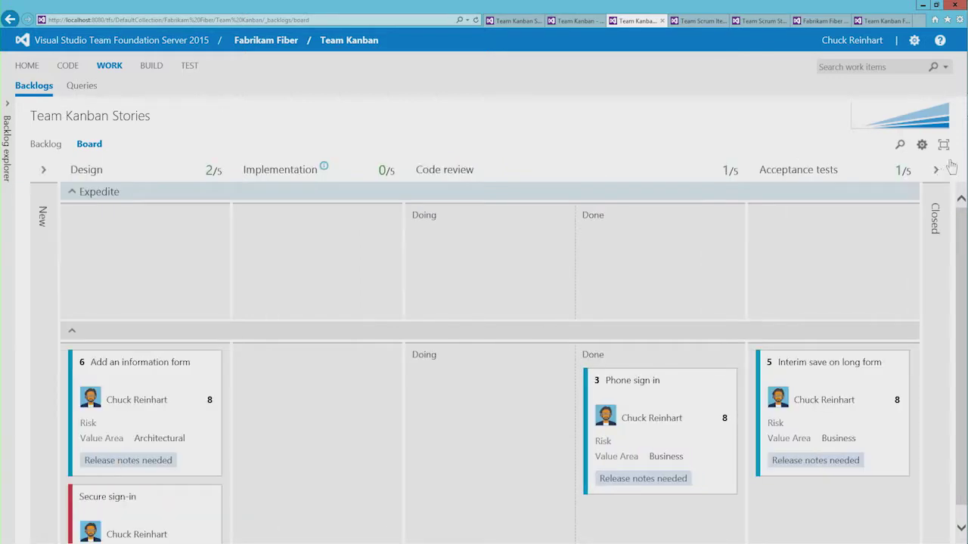
click(943, 146)
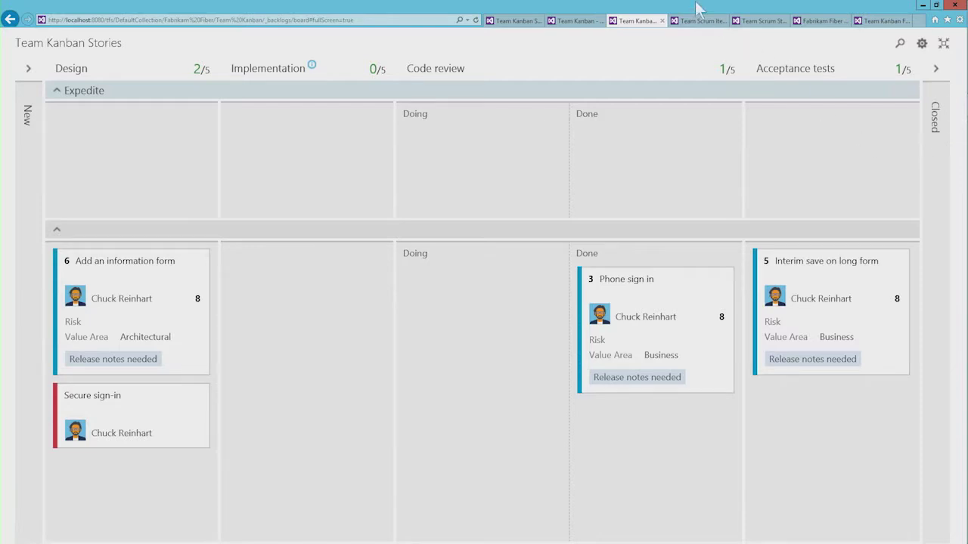
On the Team Scrum Iteration 2 task board, open bug 26's title for editing and move Standardize on form factors below About screen
click(685, 23)
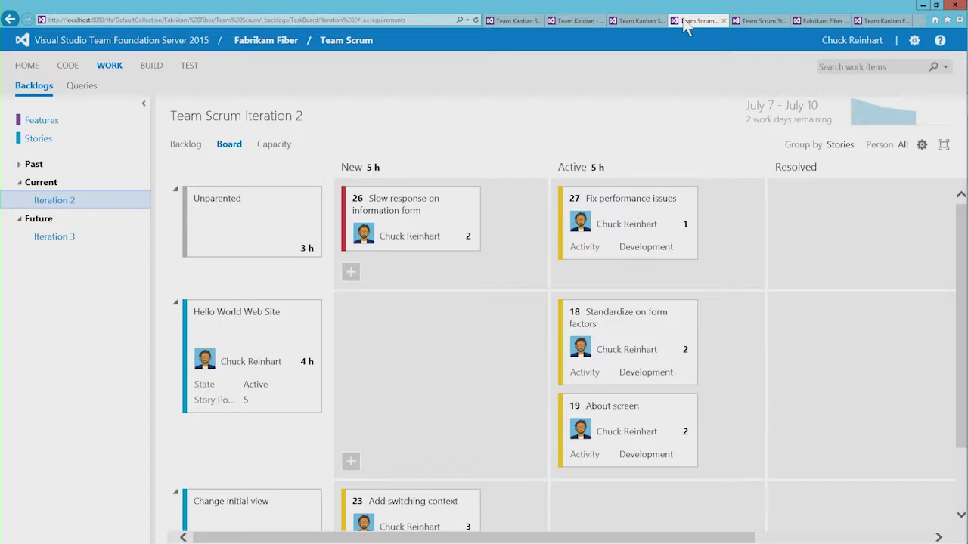
click(467, 195)
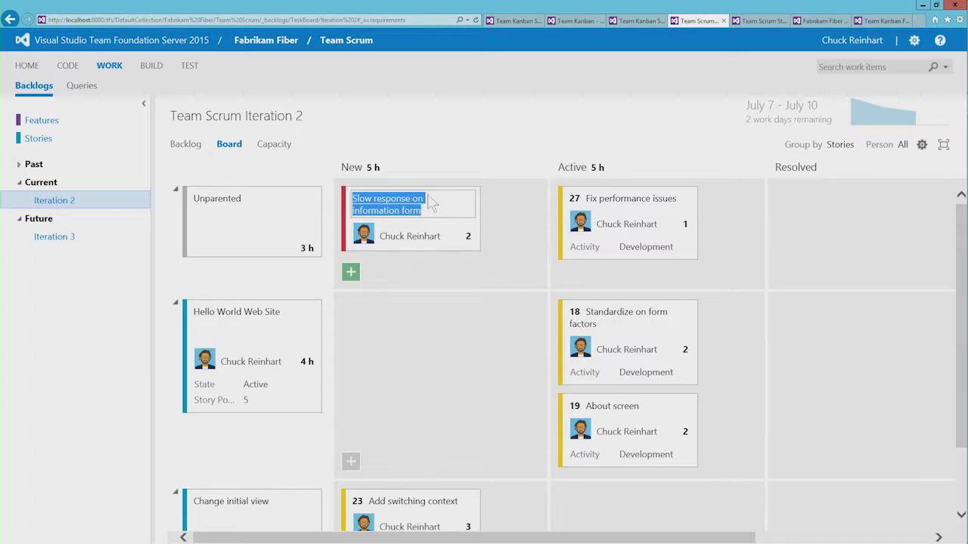
drag(647, 323, 707, 427)
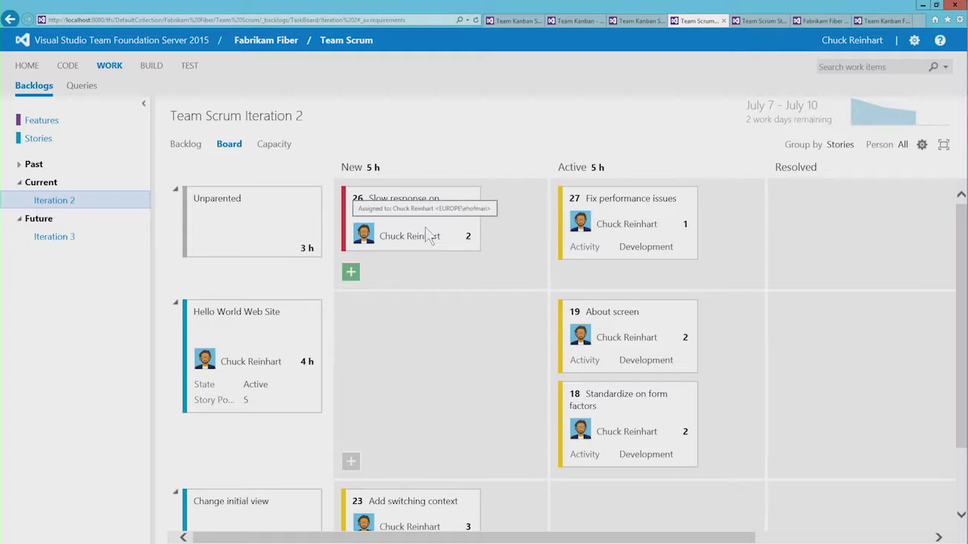
View the Team Scrum stories board and, in the Fabrikam Fiber epics backlog, expand Sales application, Authentication, Phone and Add an information form
key(ctrl+Tab)
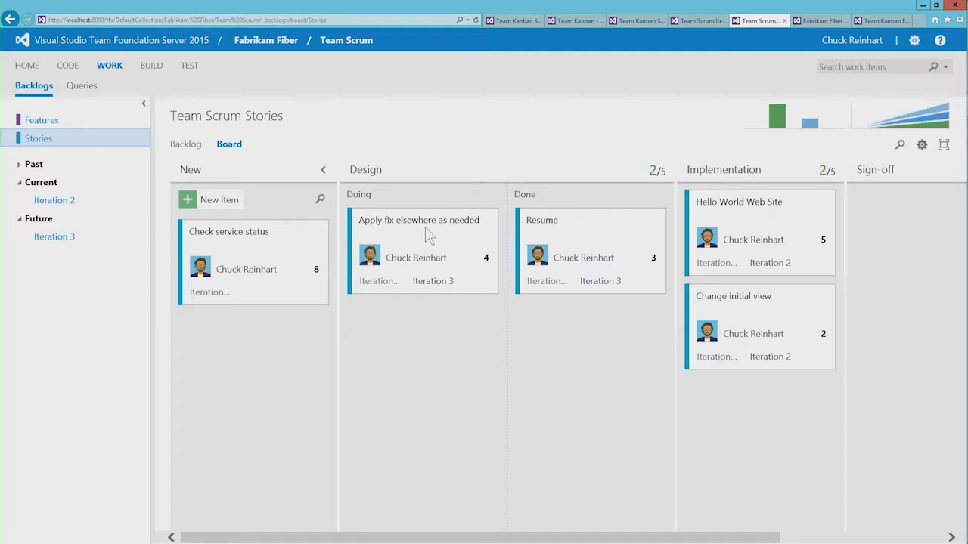
key(ctrl+Tab)
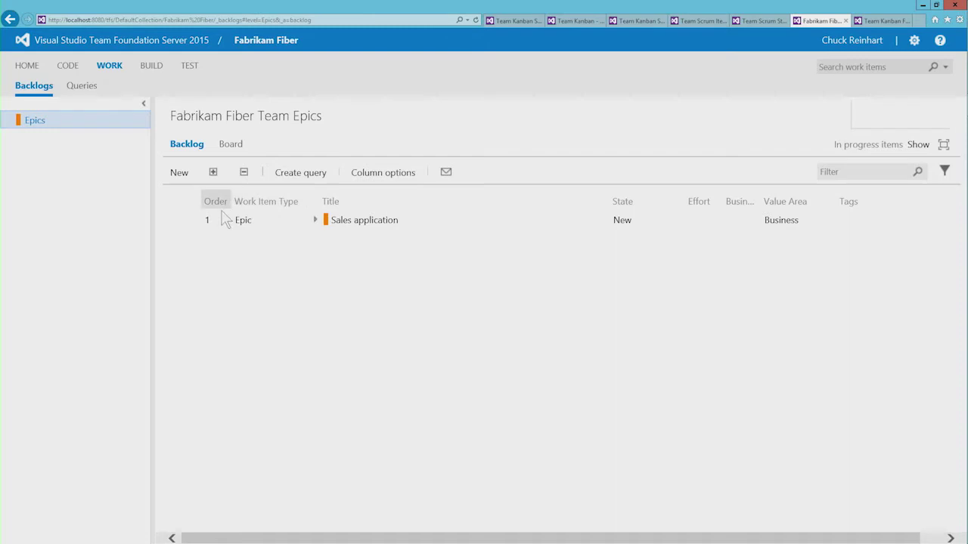
click(315, 220)
click(327, 240)
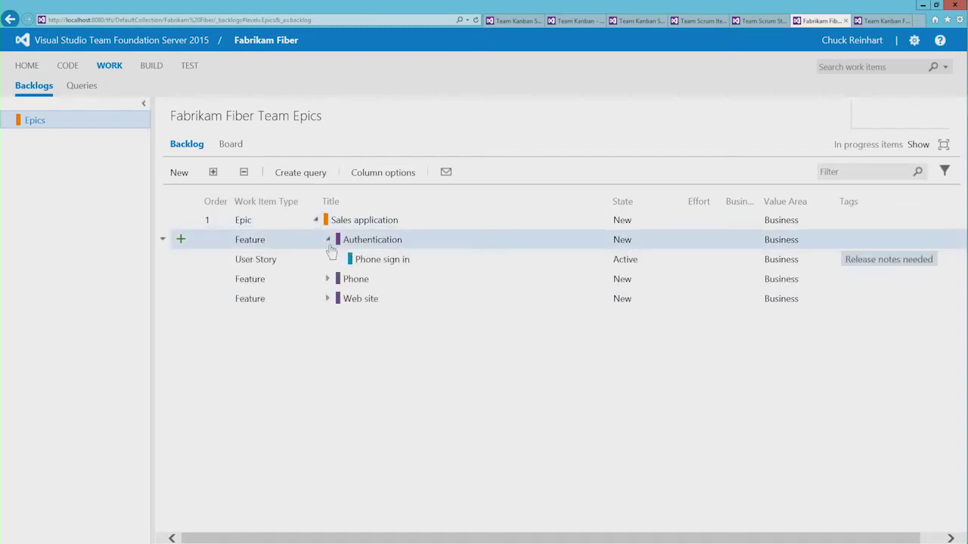
click(327, 279)
click(340, 318)
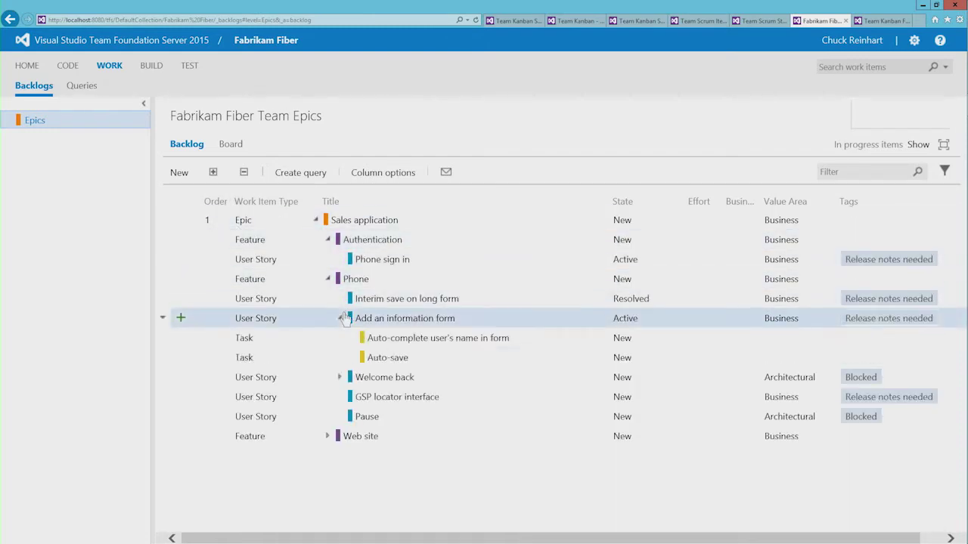
In the Team Kanban features backlog, expand Phone and Add an information form, and move that story below Welcome back
key(ctrl+Tab)
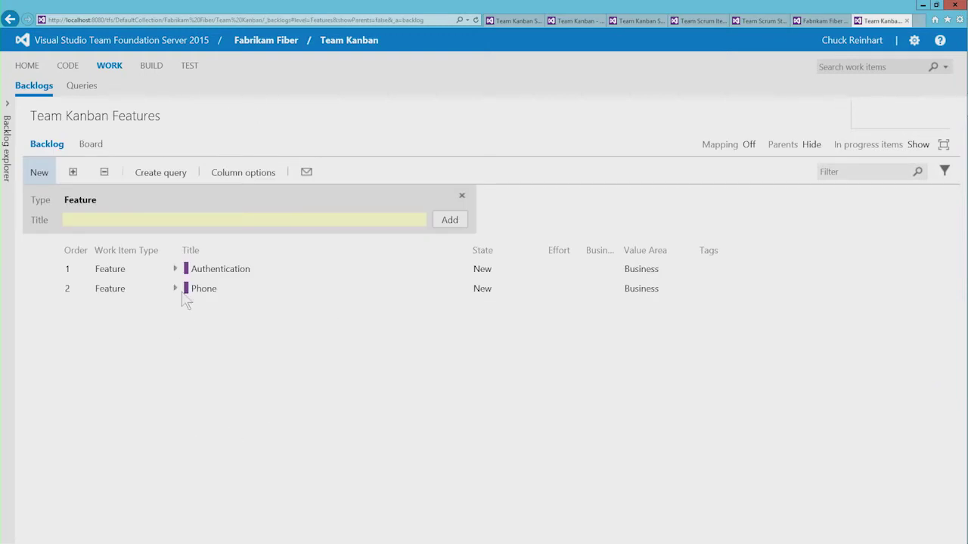
click(175, 288)
click(188, 329)
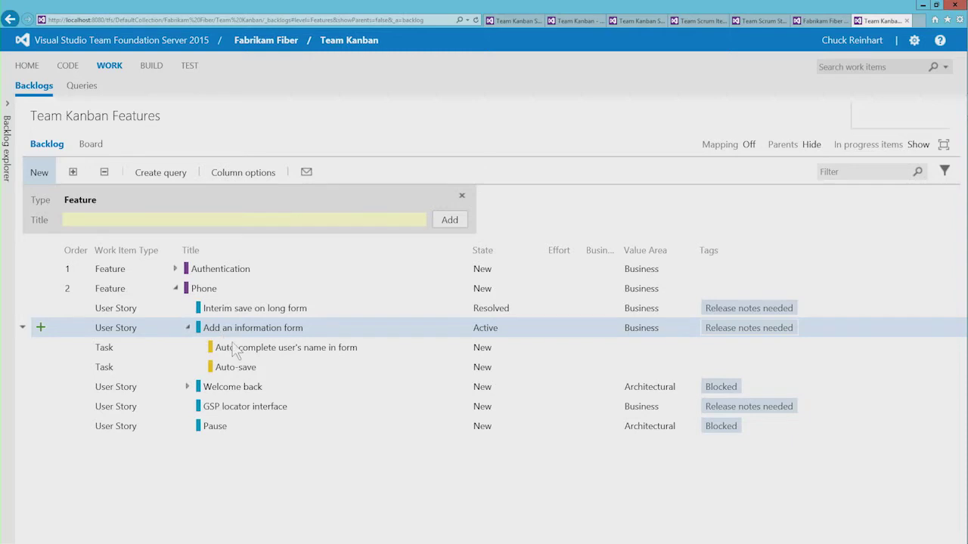
drag(236, 335, 238, 409)
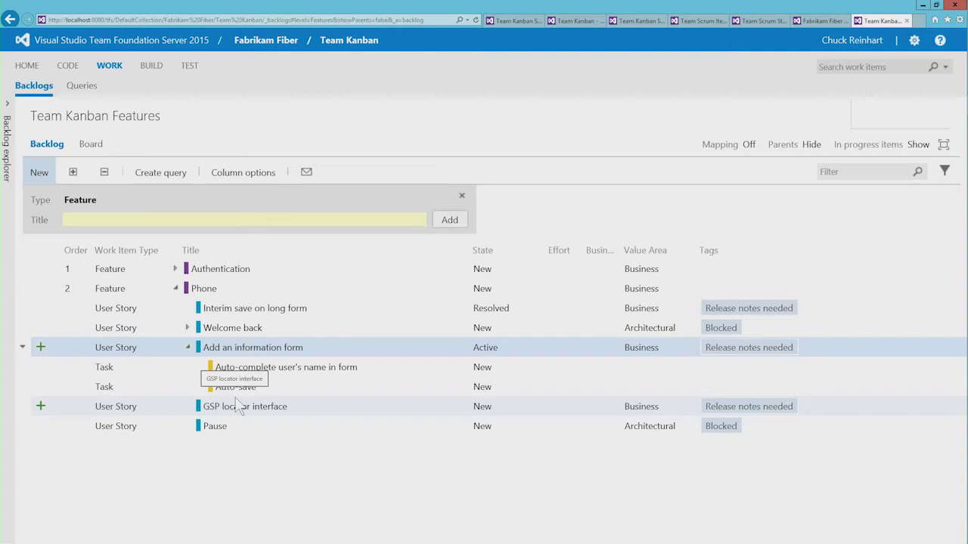
Show parent items in the Team Kanban features backlog and add a feature titled "new feature"
click(811, 145)
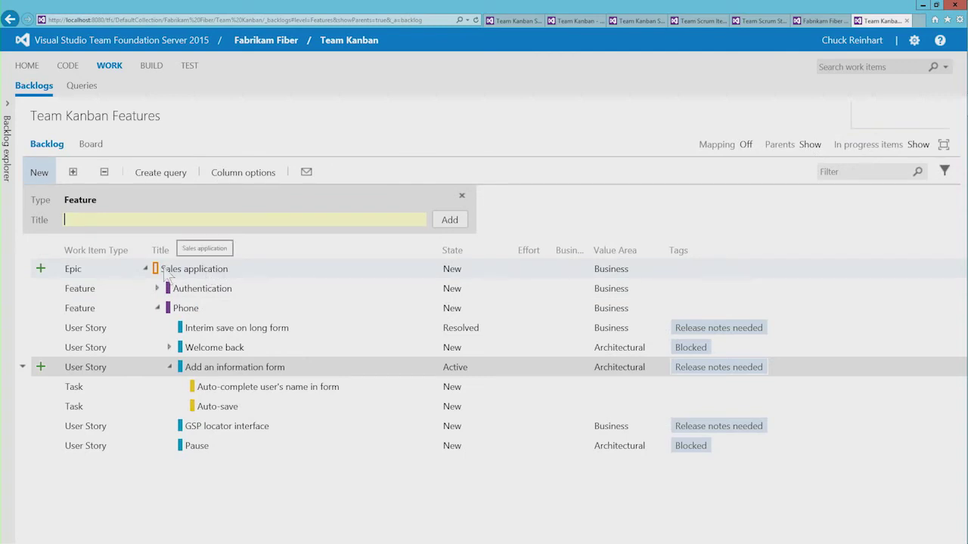
text(new feature)
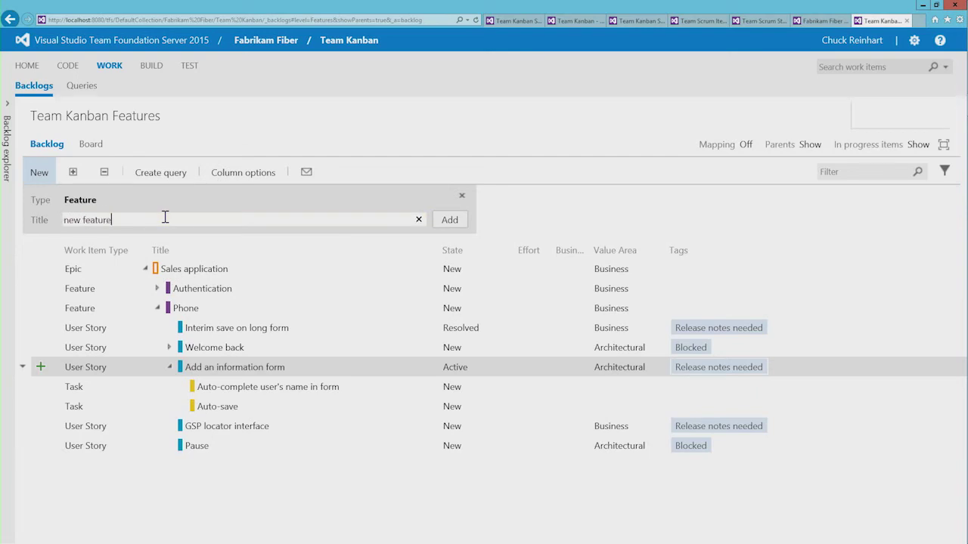
key(Return)
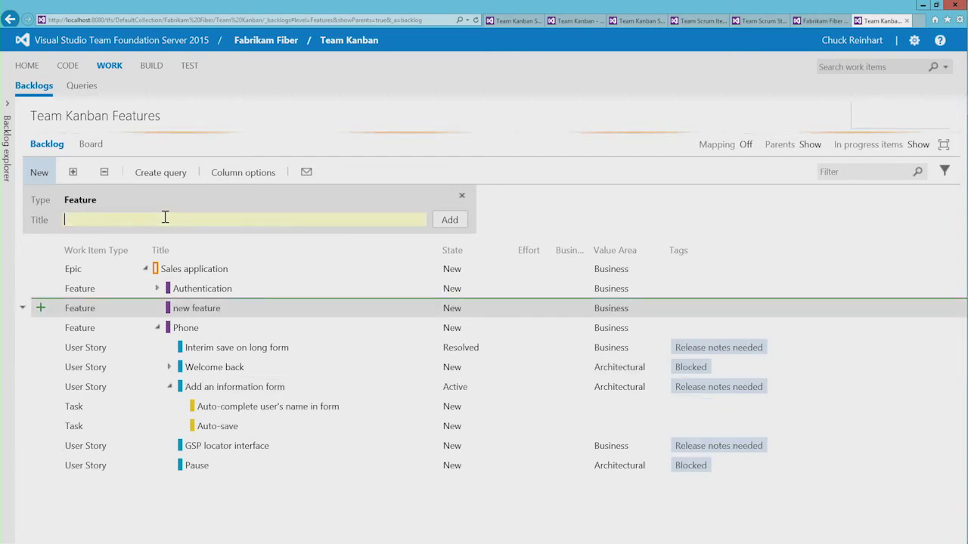